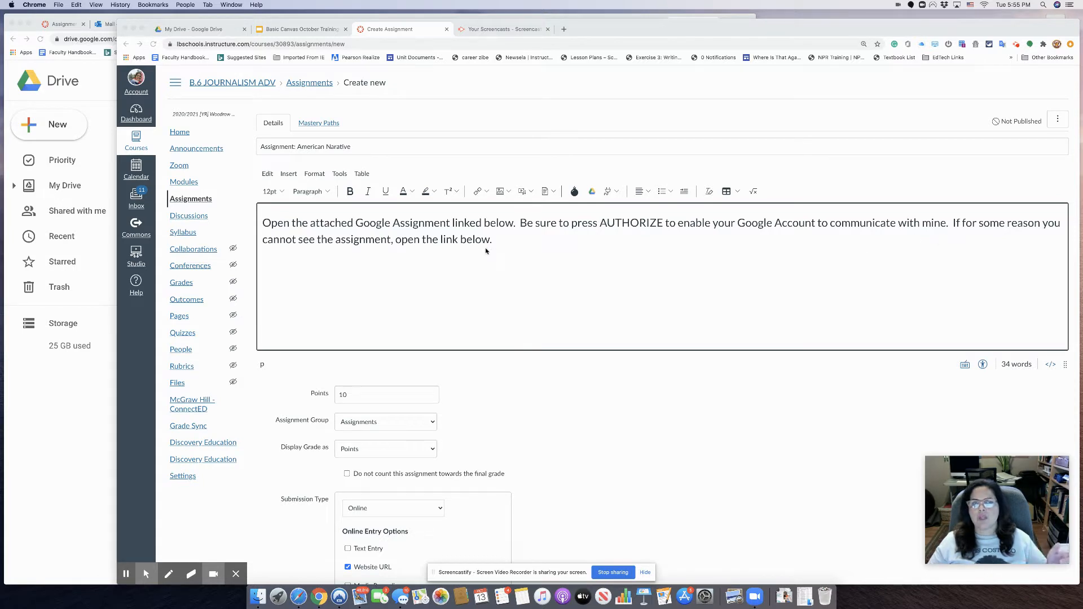
{"action": "left_click", "coordinate": [603, 225]}
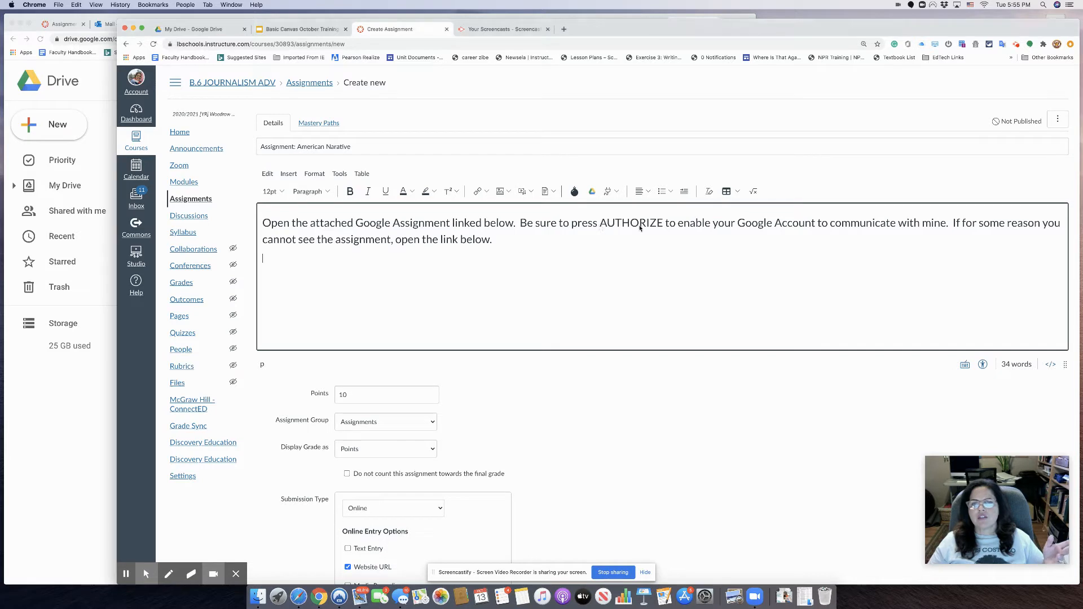
{"action": "left_click_drag", "start_coordinate": [600, 224], "coordinate": [666, 224]}
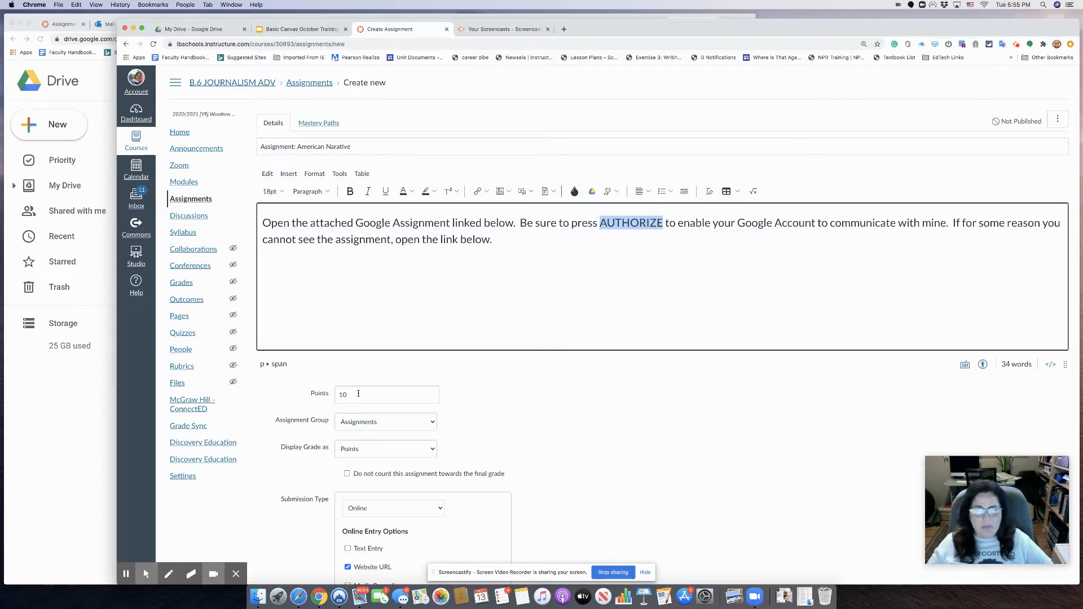
{"action": "scroll", "coordinate": [381, 492], "scroll_direction": "down", "scroll_amount": 2}
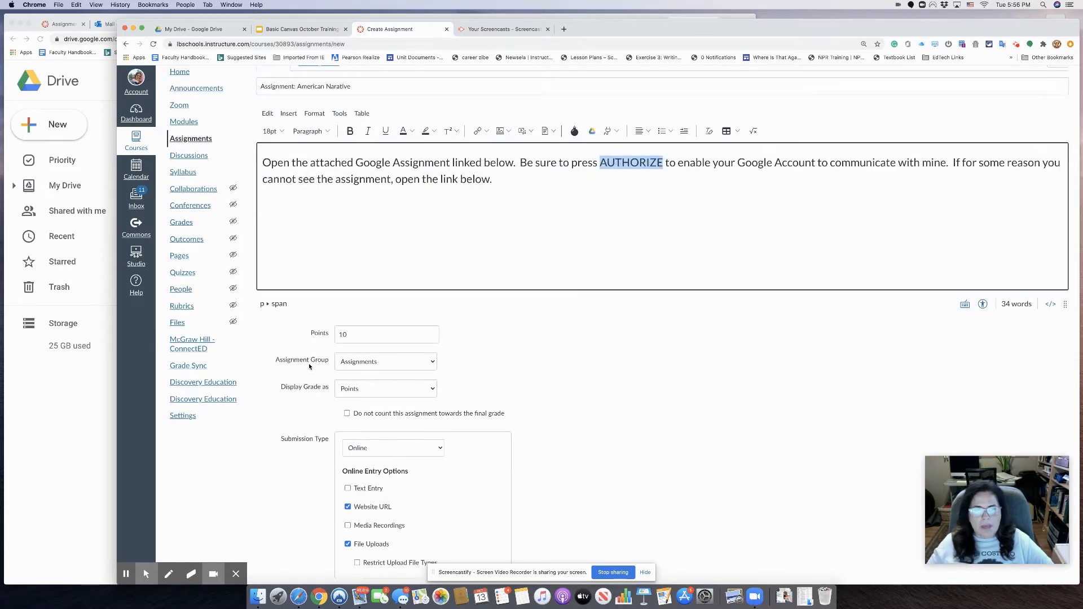
{"action": "left_click", "coordinate": [425, 363]}
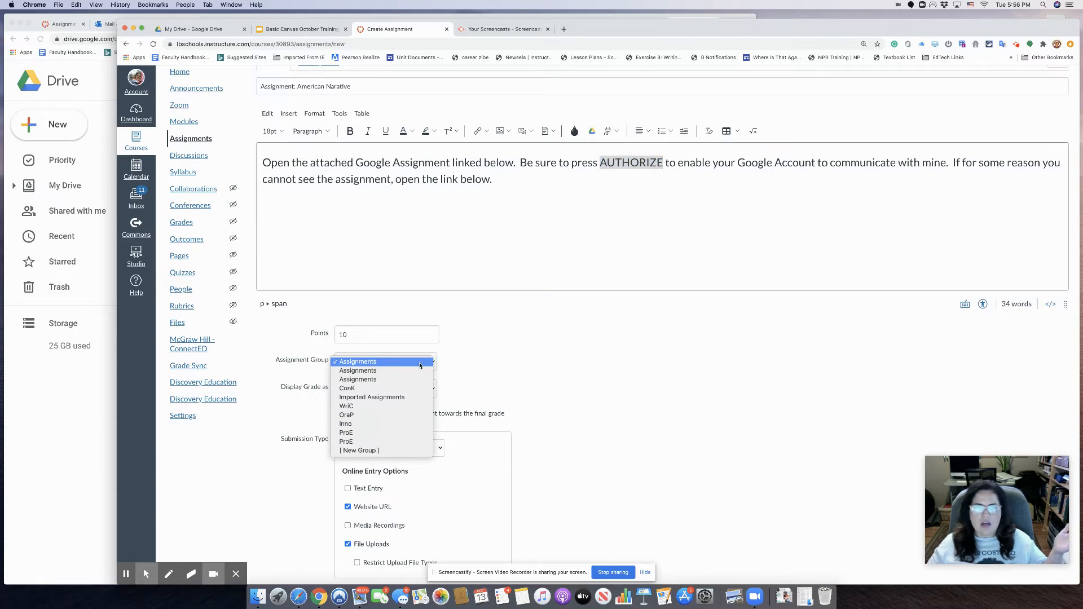
{"action": "left_click", "coordinate": [531, 356]}
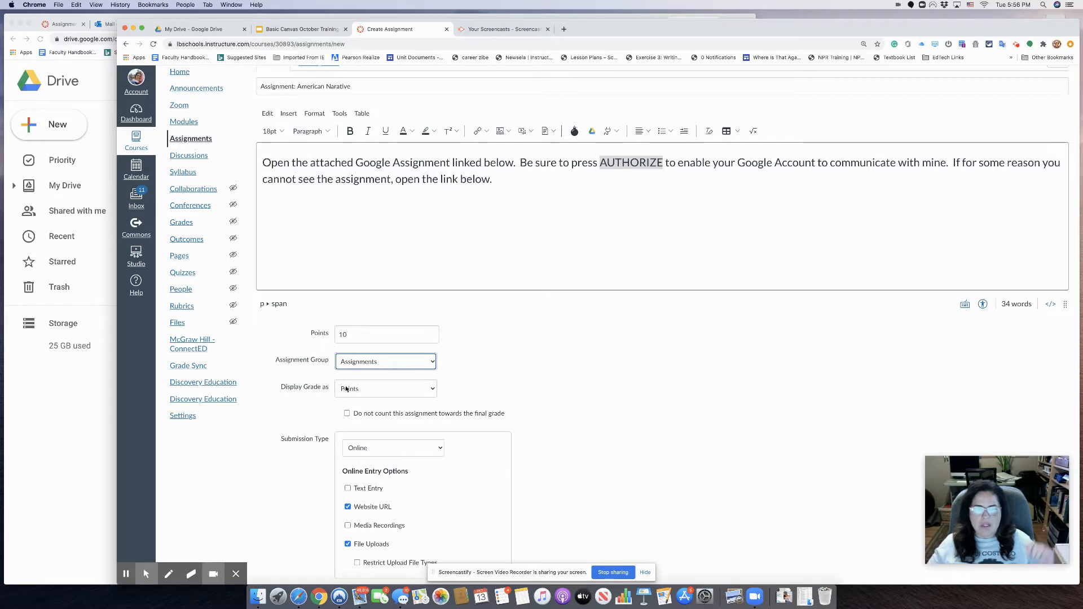
{"action": "left_click", "coordinate": [375, 363]}
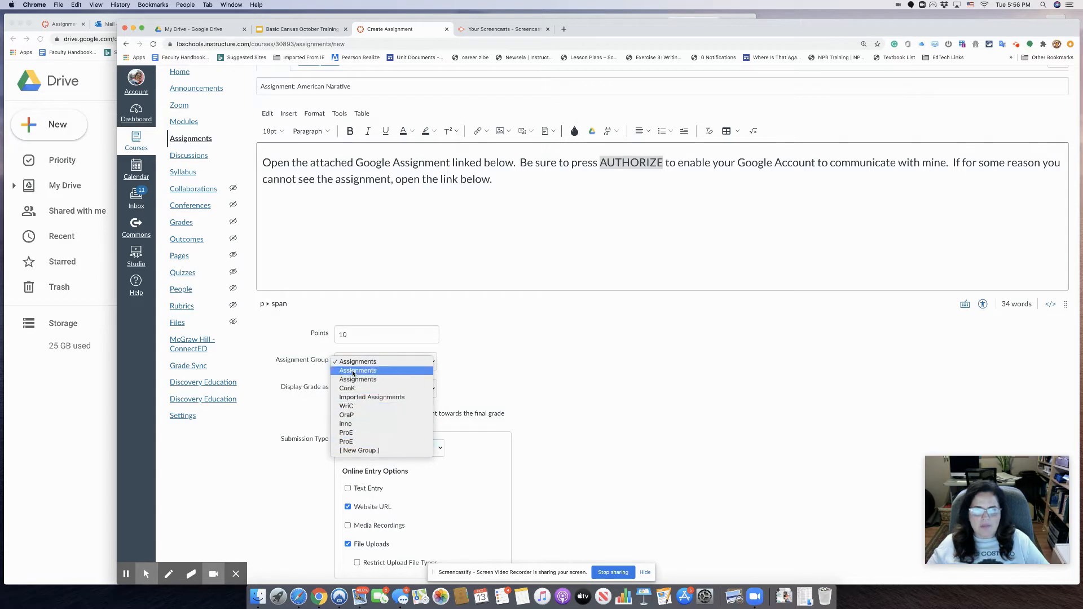
{"action": "left_click", "coordinate": [531, 362]}
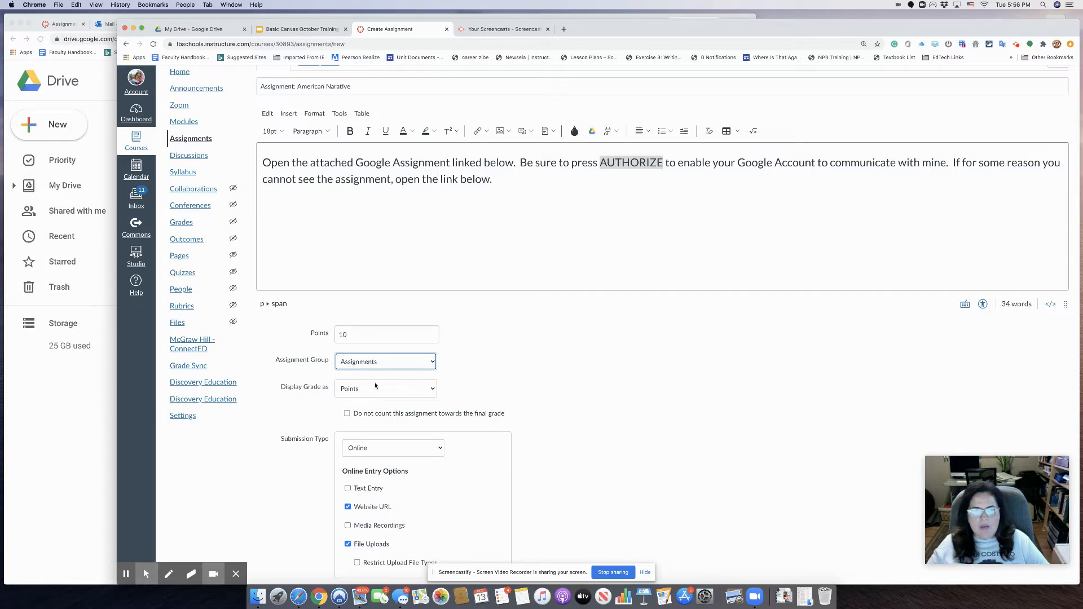
{"action": "scroll", "coordinate": [436, 436], "scroll_direction": "down", "scroll_amount": 2}
{"action": "scroll", "coordinate": [496, 441], "scroll_direction": "down", "scroll_amount": 1}
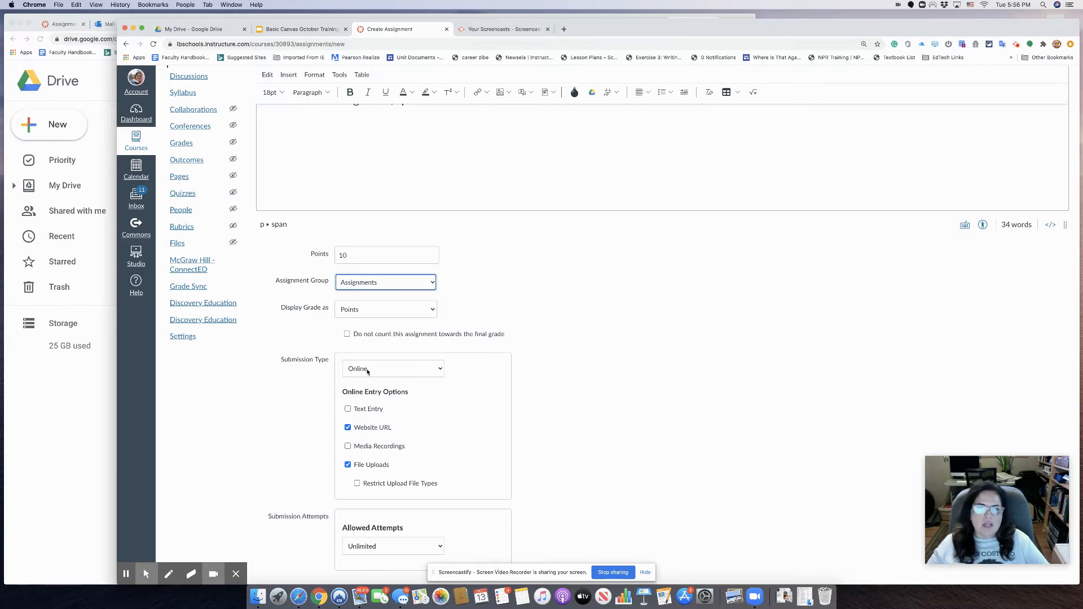
- Switch the submission type to External Tool and pick Google Assignments (LTI 1.3) from the configured tools
{"action": "left_click", "coordinate": [426, 369]}
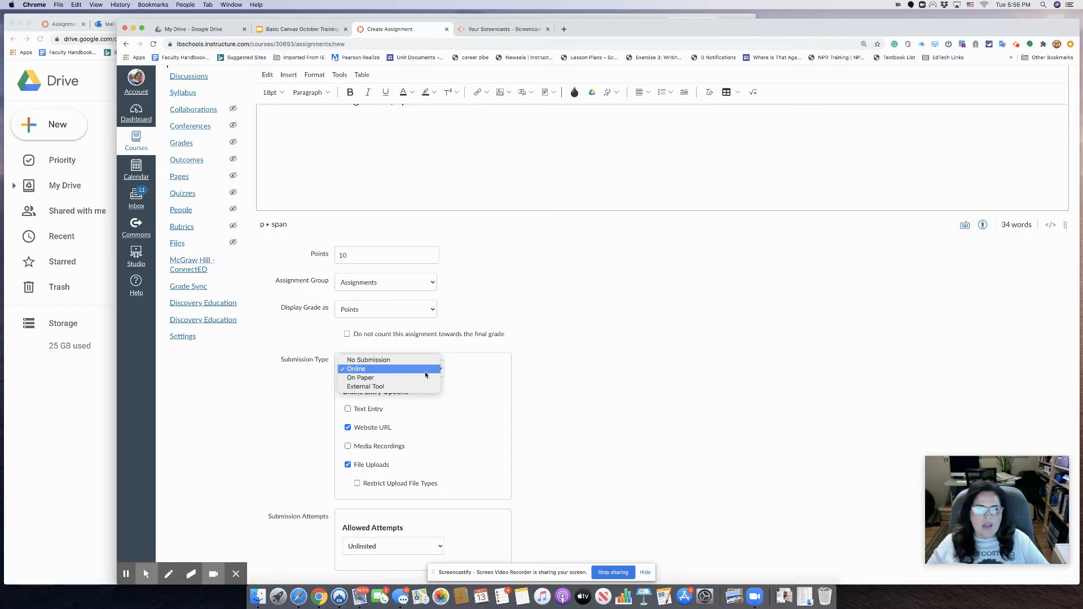
{"action": "left_click", "coordinate": [355, 388]}
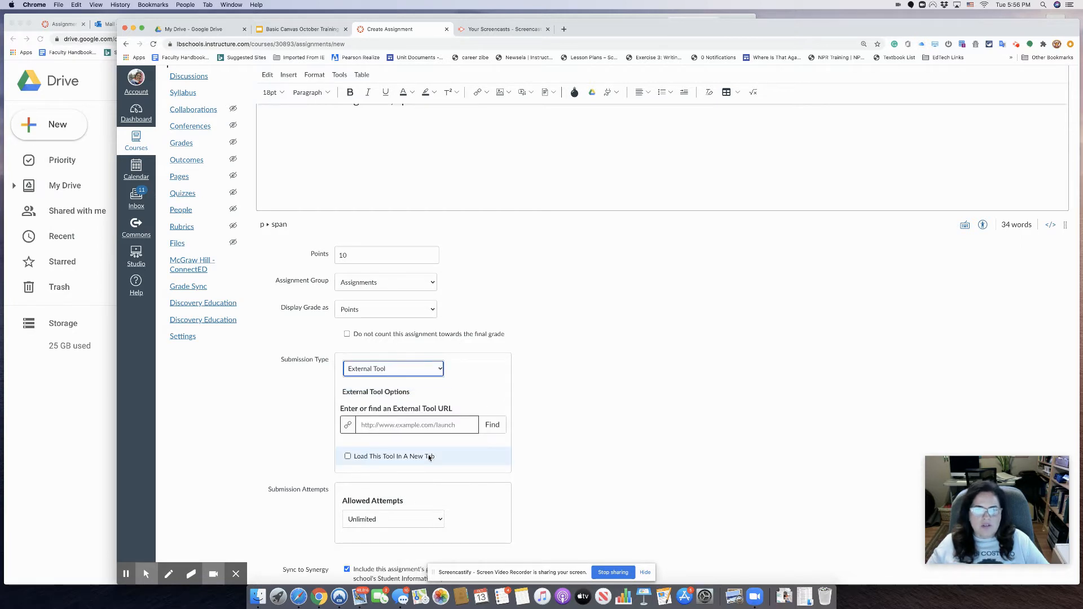
{"action": "left_click", "coordinate": [488, 427]}
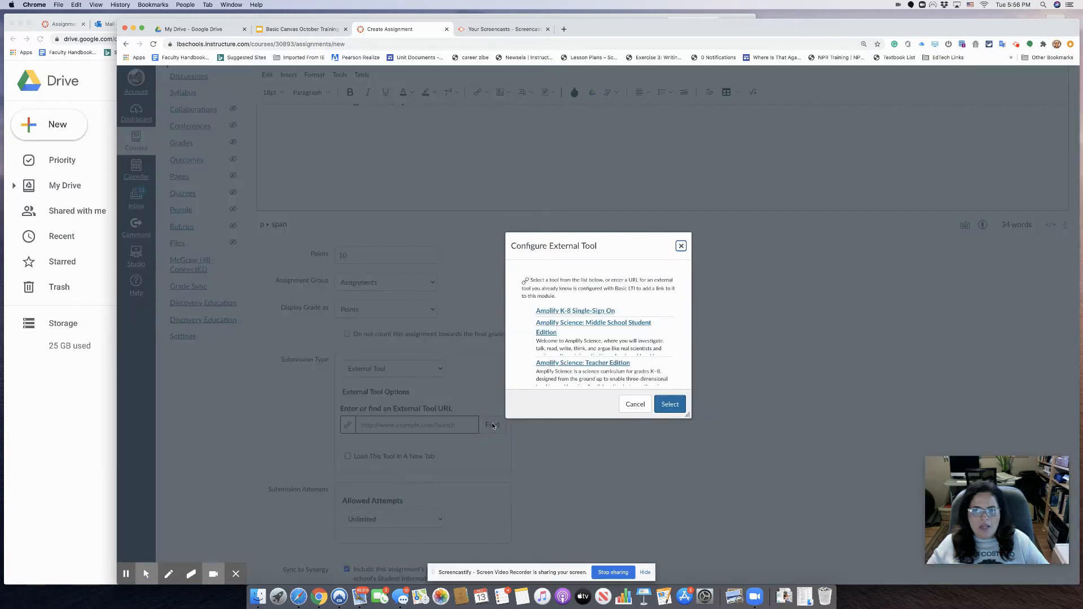
{"action": "scroll", "coordinate": [579, 378], "scroll_direction": "down", "scroll_amount": 10}
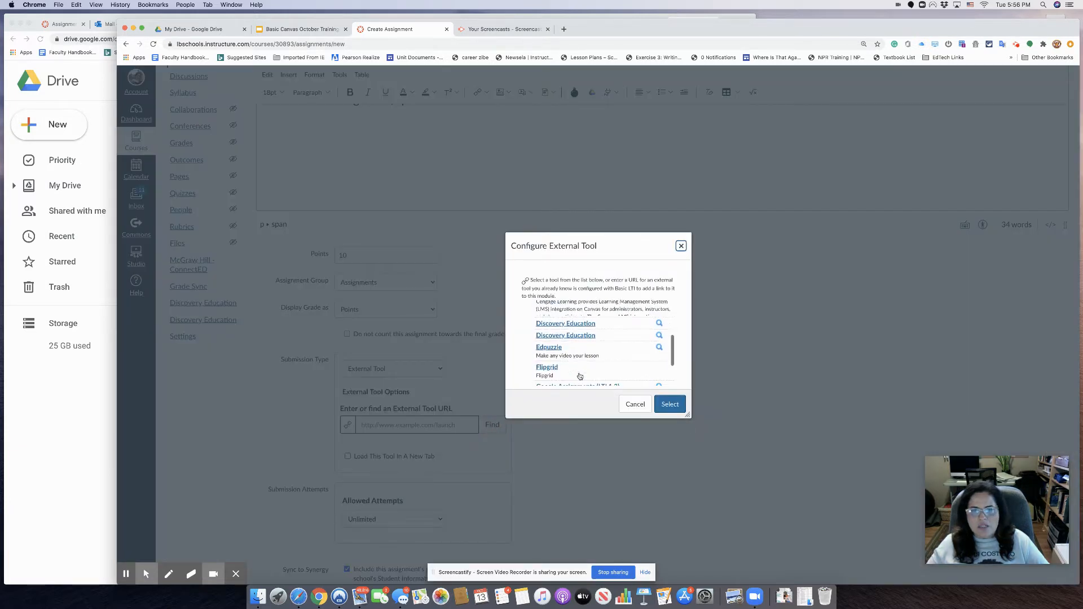
{"action": "scroll", "coordinate": [579, 376], "scroll_direction": "down", "scroll_amount": 5}
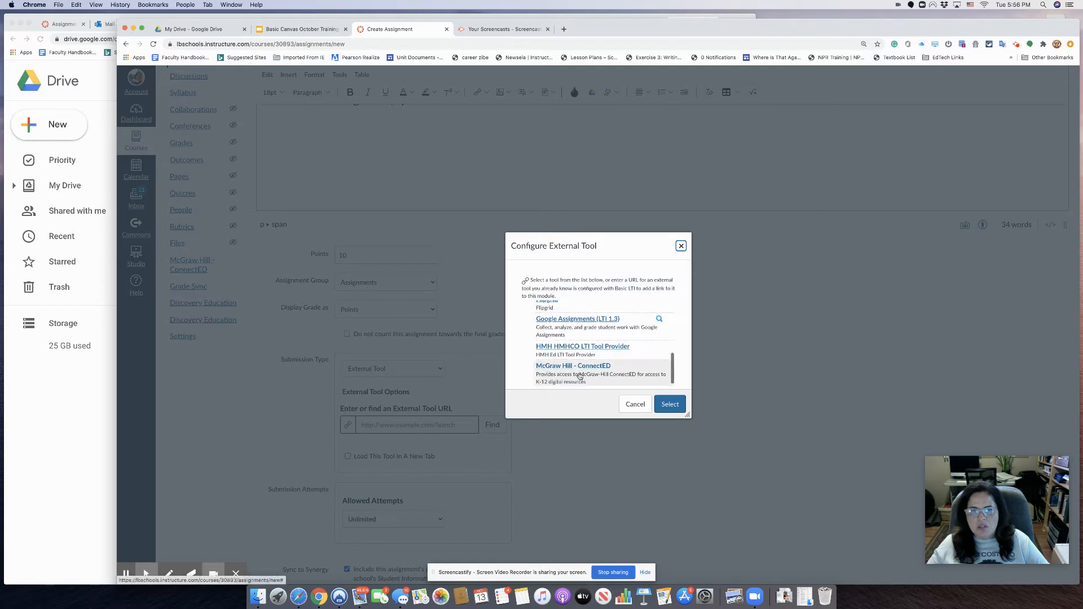
{"action": "left_click", "coordinate": [555, 326]}
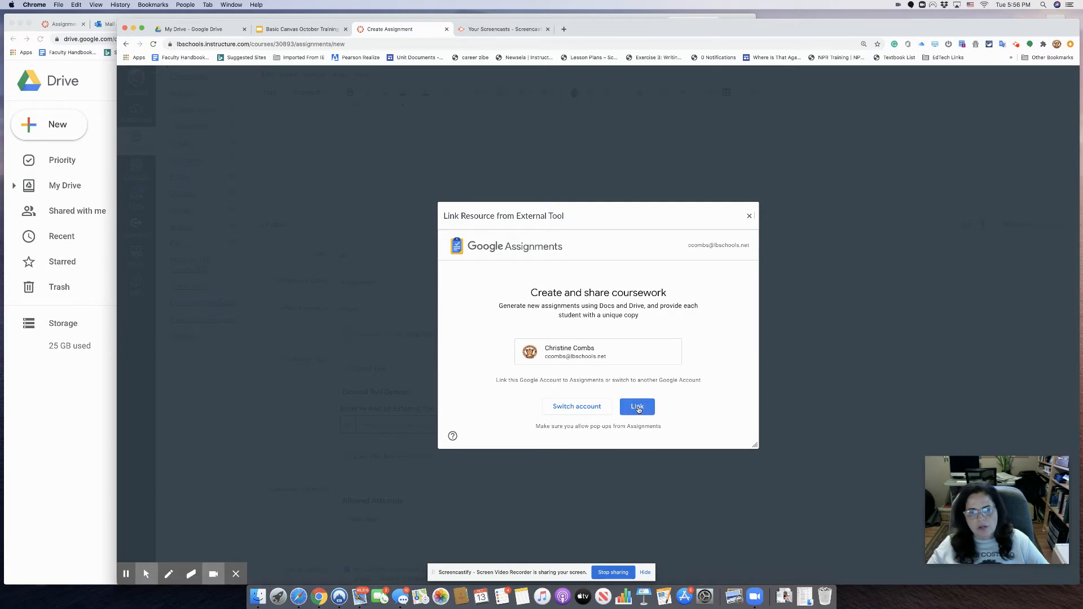
- Authorize linking the Google account to Google Assignments in the Link Google Account popup
{"action": "left_click", "coordinate": [637, 406]}
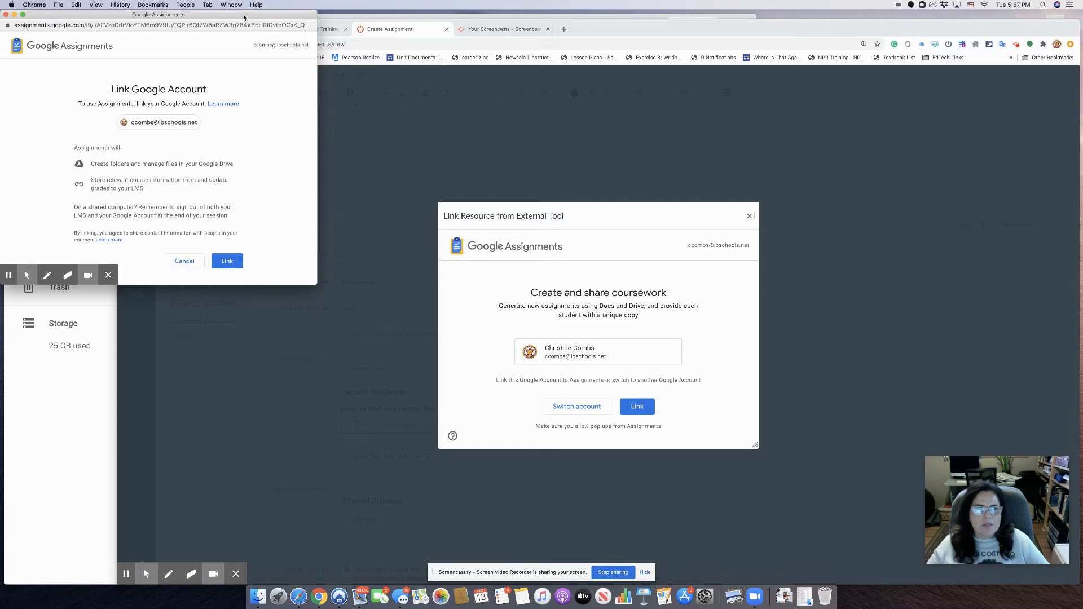
{"action": "left_click_drag", "start_coordinate": [244, 18], "coordinate": [614, 118]}
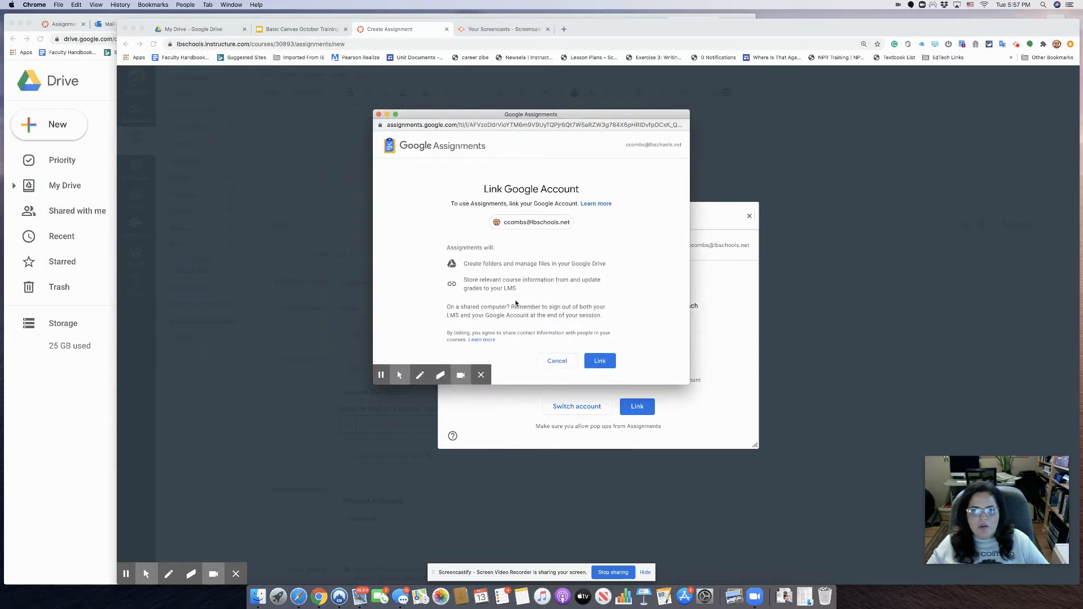
{"action": "left_click", "coordinate": [601, 363]}
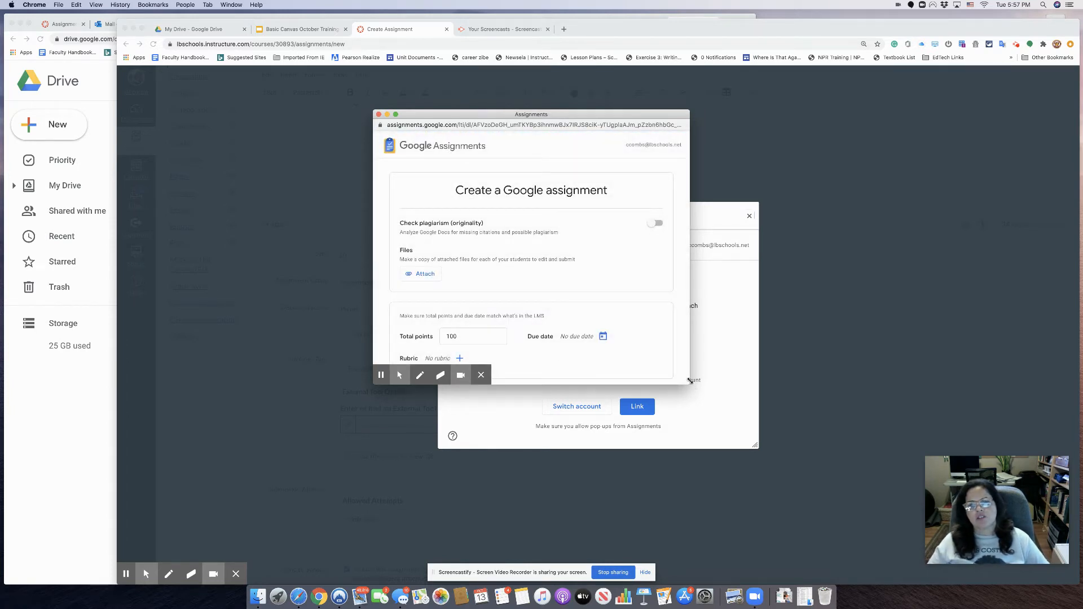
- Enlarge the Google Assignments window to show the whole form and select the Total points value 100
{"action": "left_click_drag", "start_coordinate": [689, 384], "coordinate": [888, 489]}
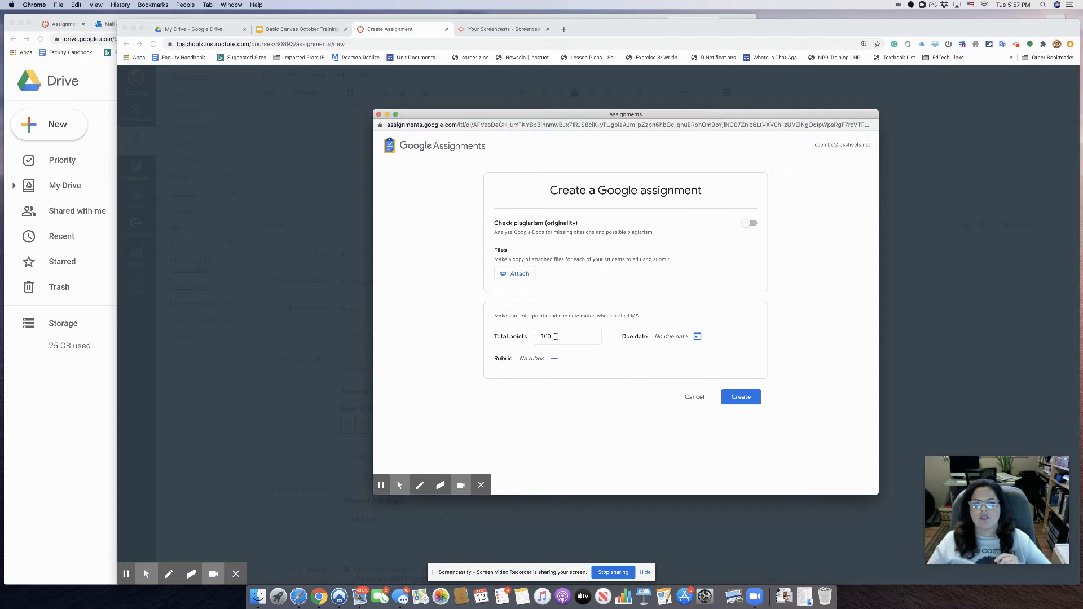
{"action": "double_click", "coordinate": [560, 336]}
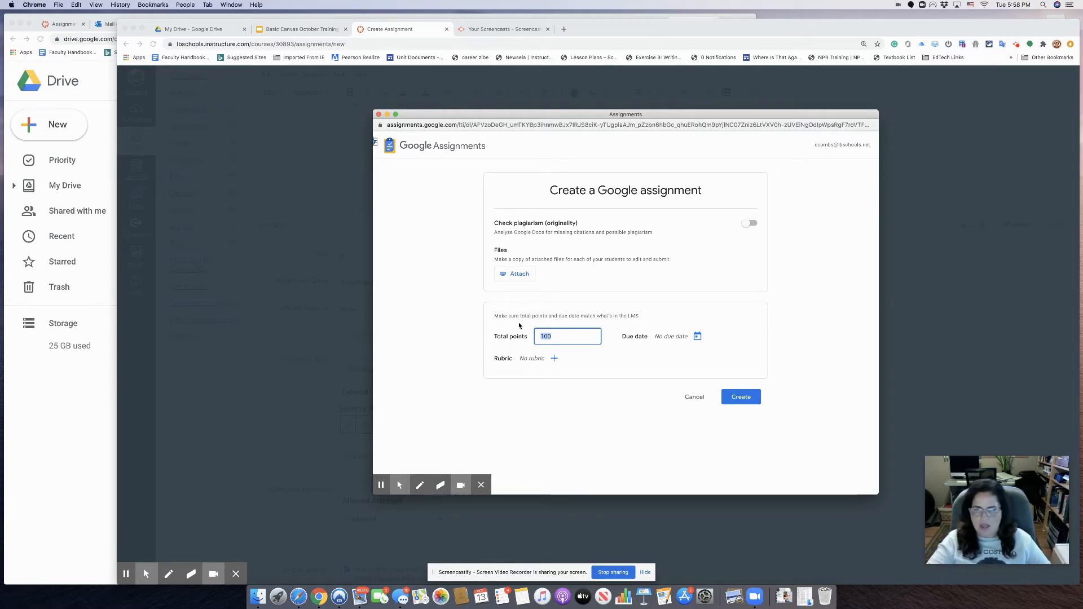
- Enter 10 for Total points and pick October 19 as the due date, 11:59 PM
{"action": "type", "text": "10"}
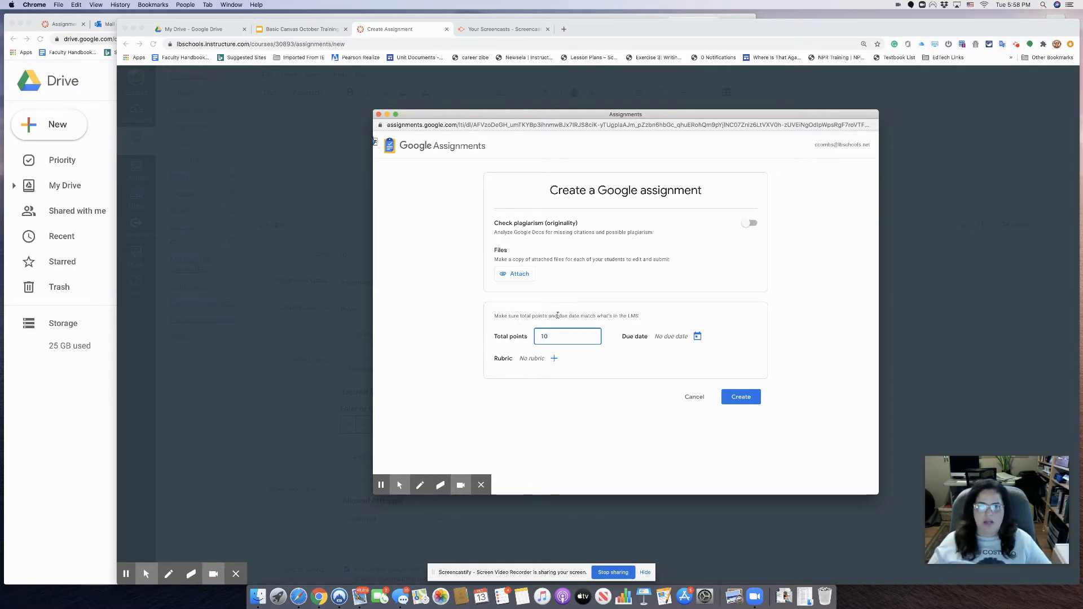
{"action": "left_click", "coordinate": [697, 336]}
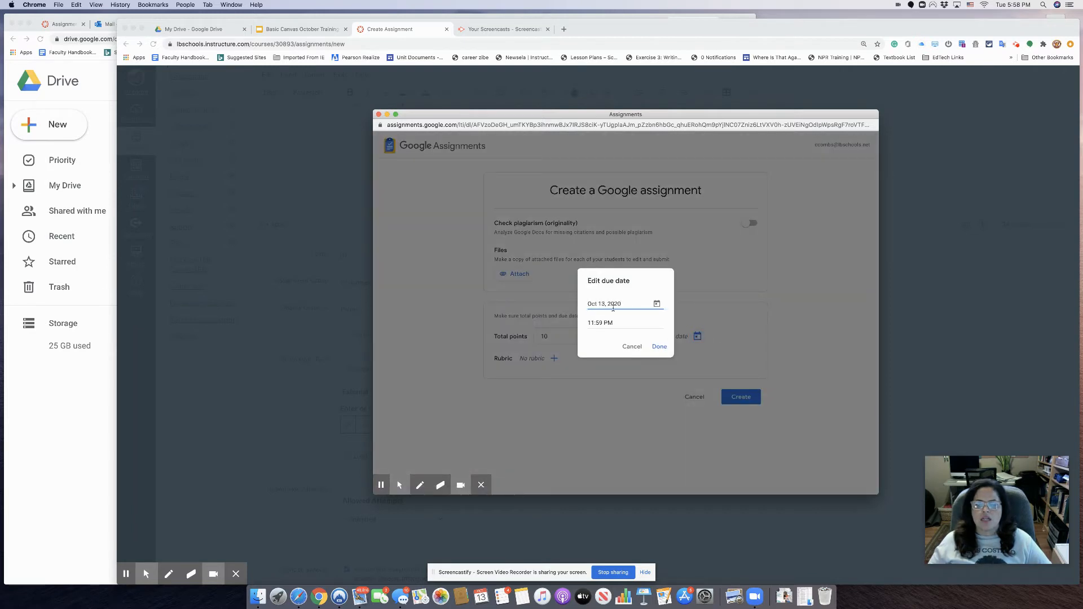
{"action": "left_click", "coordinate": [657, 303]}
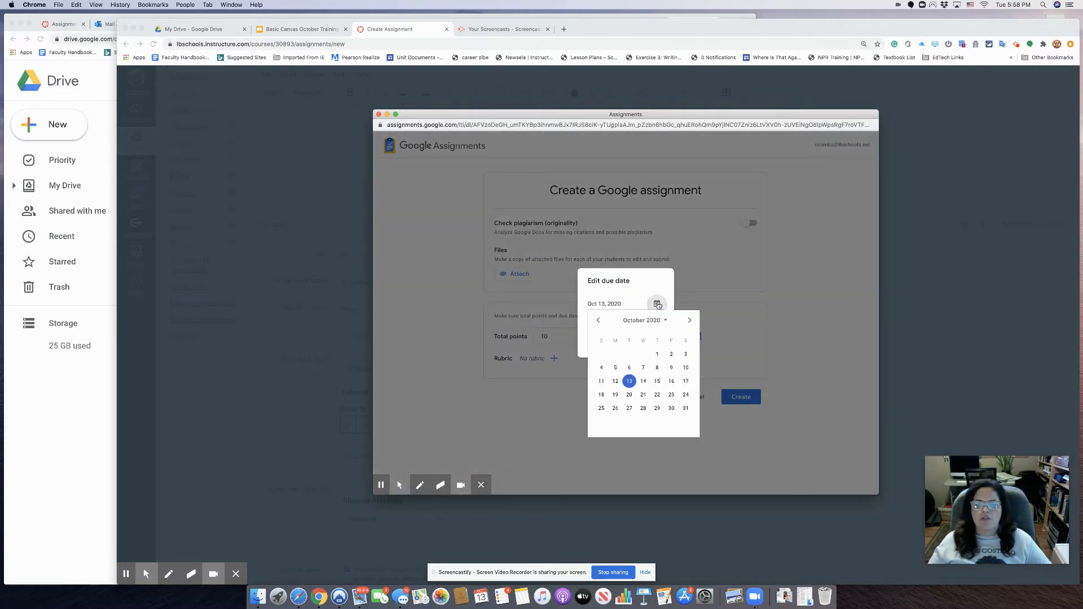
{"action": "left_click", "coordinate": [615, 395]}
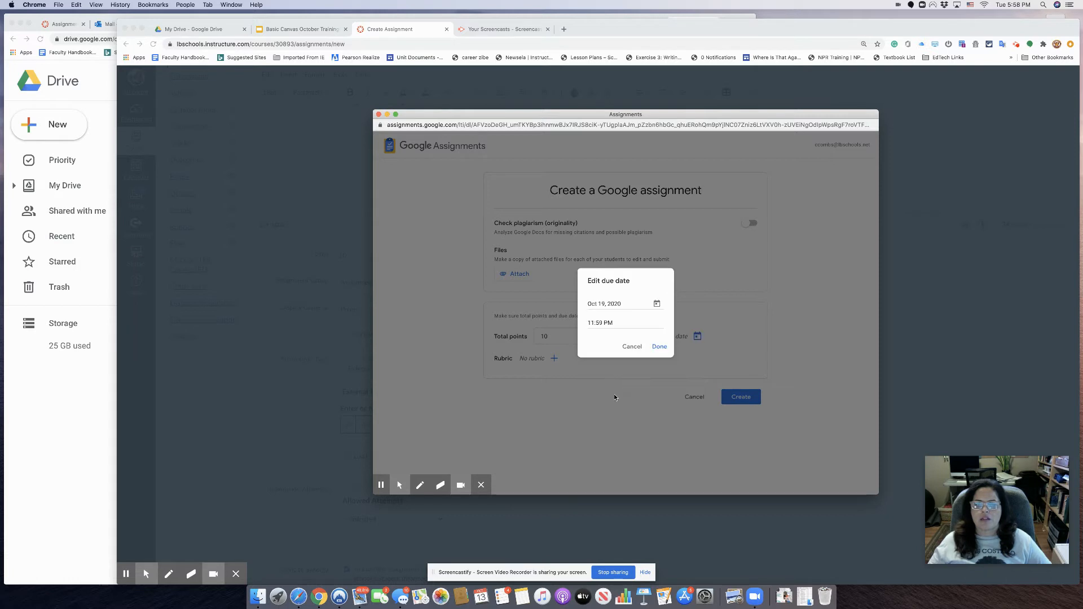
{"action": "left_click", "coordinate": [660, 347]}
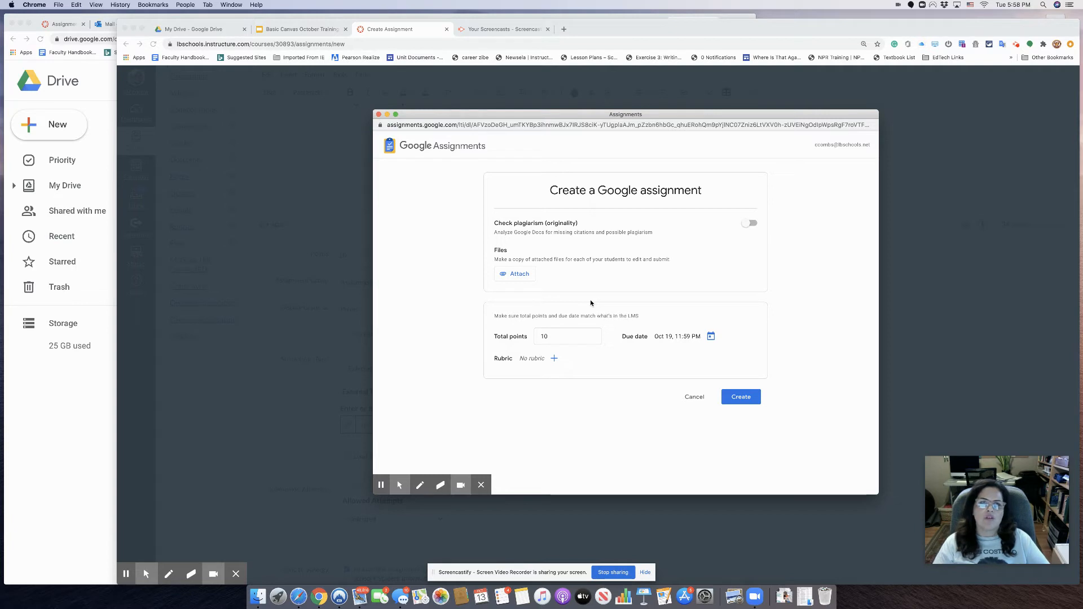
- Add the Google Drive Doc 'Unit 1 Process Paper Instructions' as the assignment's attached file
{"action": "left_click", "coordinate": [508, 274]}
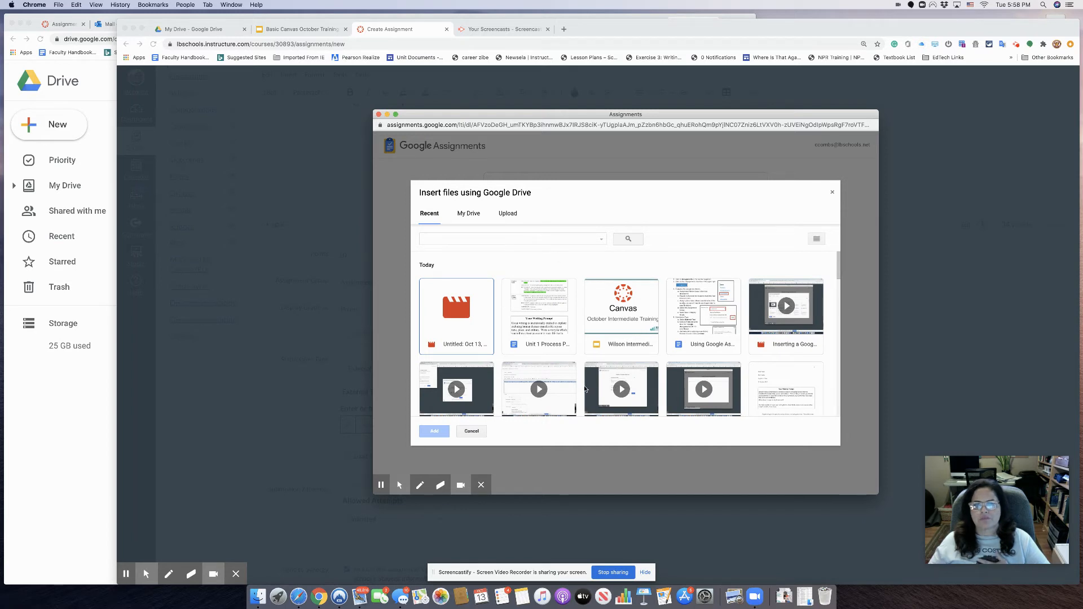
{"action": "scroll", "coordinate": [563, 375], "scroll_direction": "down", "scroll_amount": 1}
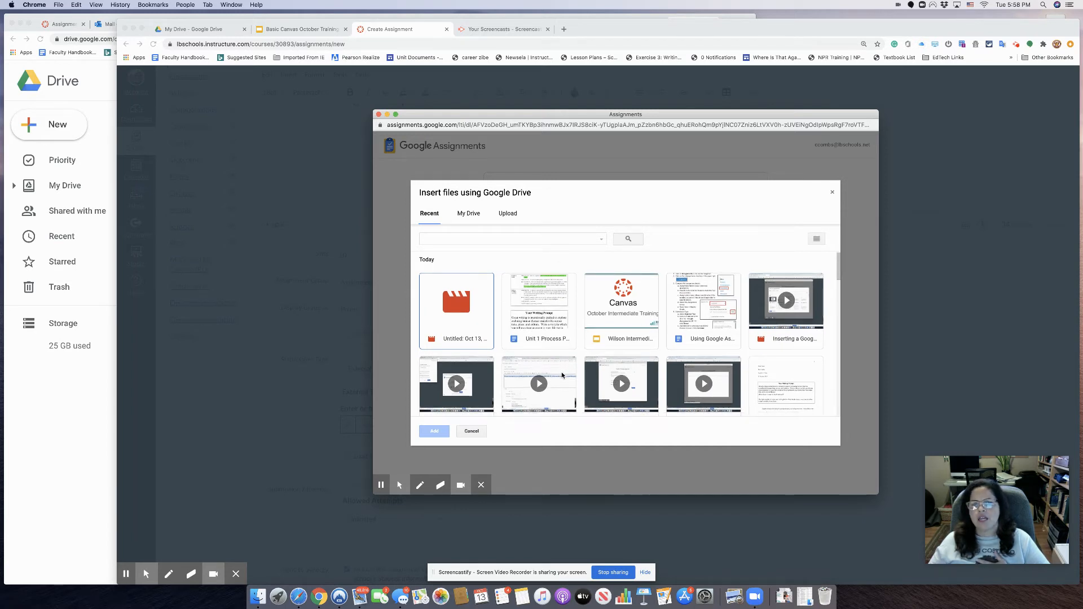
{"action": "left_click", "coordinate": [539, 307]}
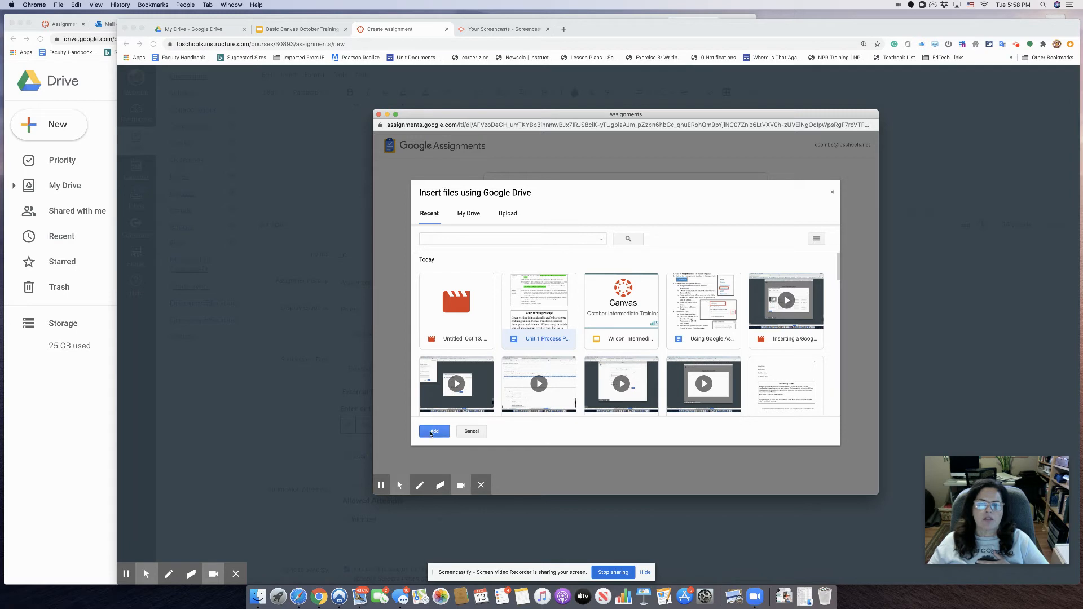
{"action": "left_click", "coordinate": [433, 431]}
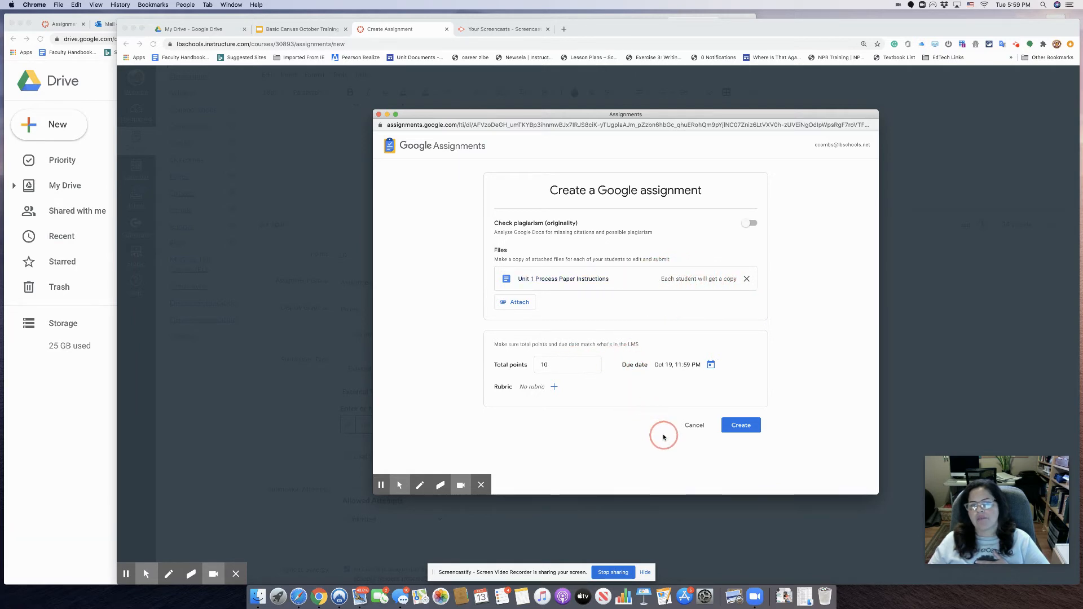
- Create the Google assignment with 10 points, an Oct 19 due date and the instructions Doc
{"action": "left_click", "coordinate": [747, 426]}
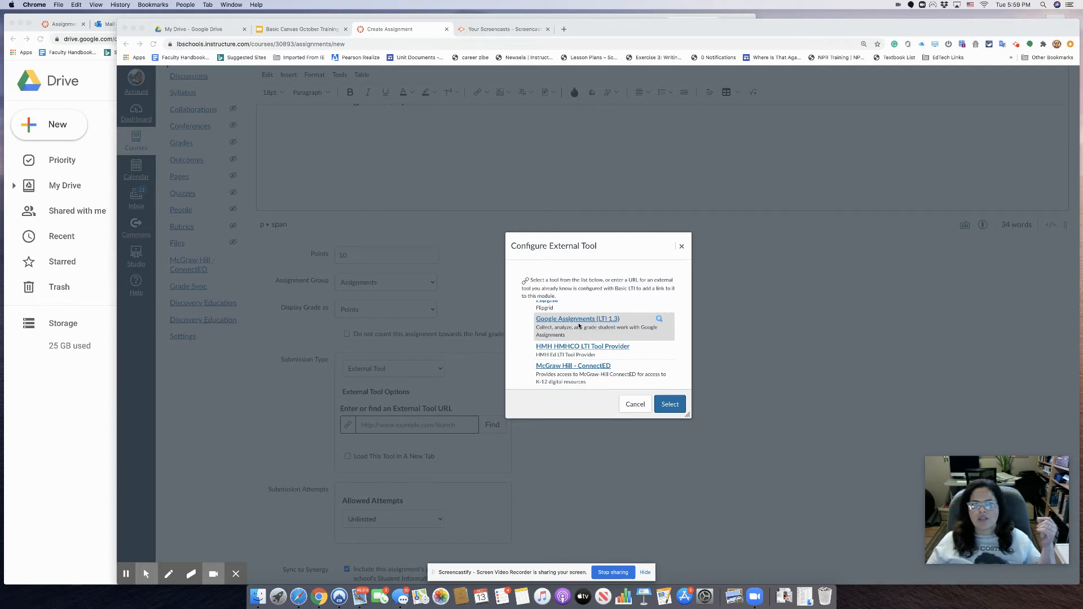
- Confirm Google Assignments (LTI 1.3) as the assignment's external tool
{"action": "left_click", "coordinate": [673, 407]}
{"action": "left_click", "coordinate": [673, 408]}
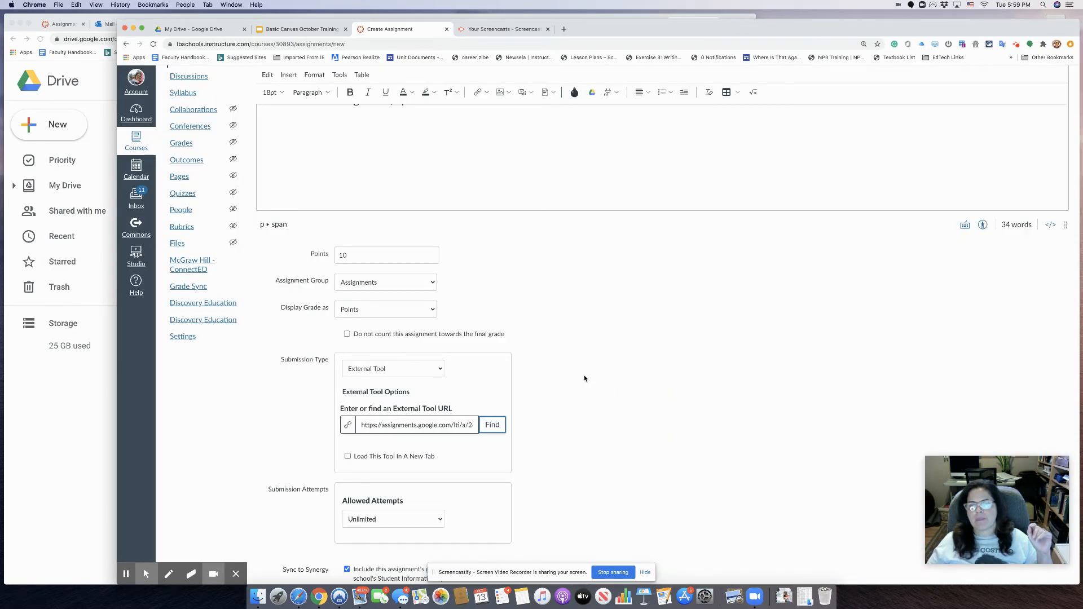
{"action": "scroll", "coordinate": [584, 378], "scroll_direction": "up", "scroll_amount": 3}
{"action": "scroll", "coordinate": [587, 379], "scroll_direction": "down", "scroll_amount": 3}
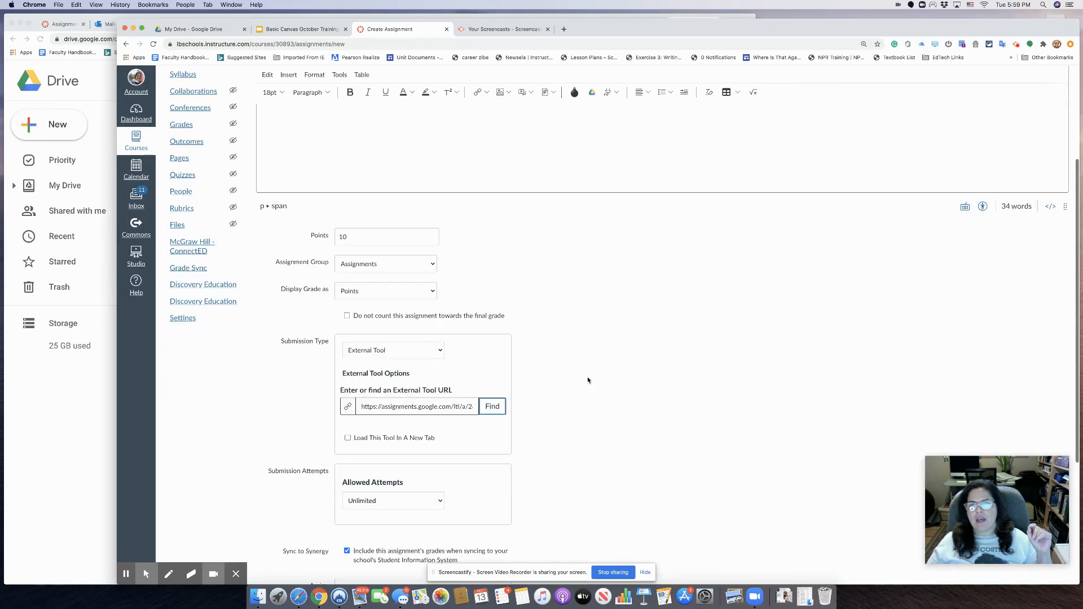
- Review the linked Google assignment's 10 points, Oct 19 due date and one file, then close the dialogs
{"action": "left_click", "coordinate": [495, 411]}
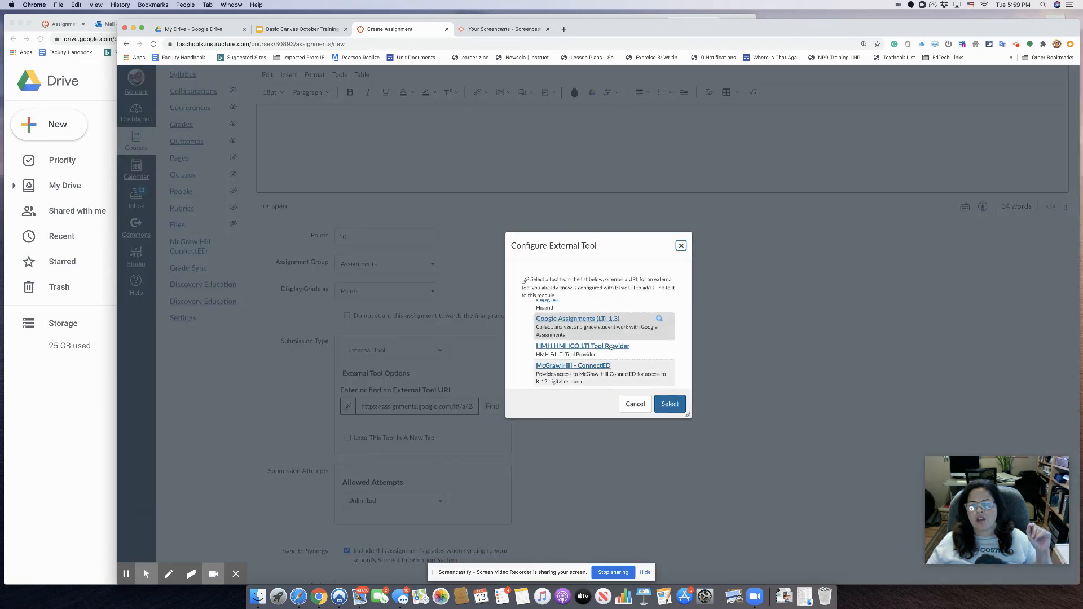
{"action": "left_click", "coordinate": [599, 329]}
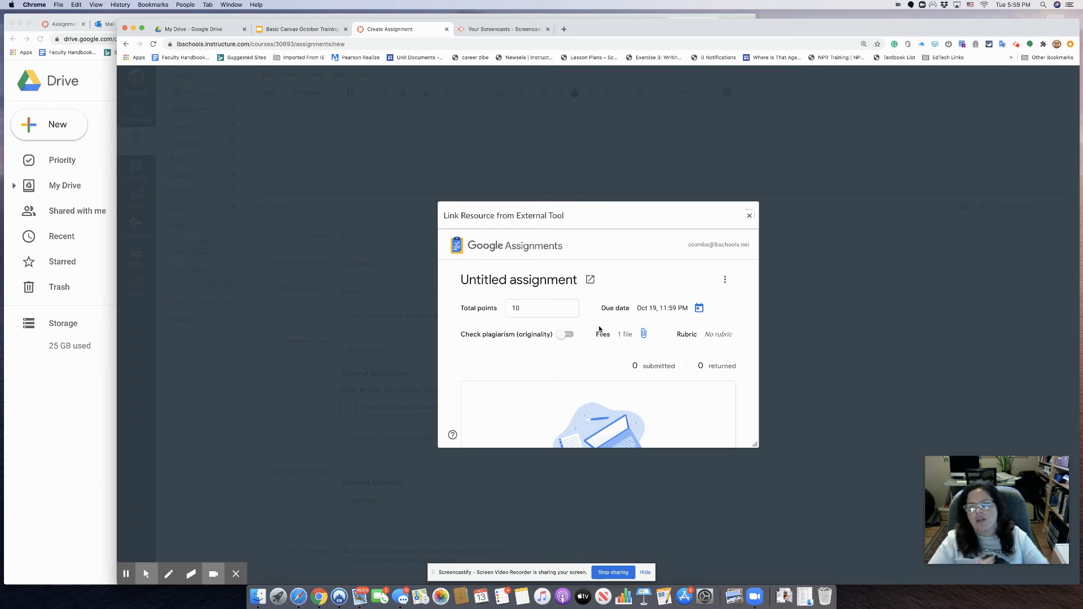
{"action": "left_click_drag", "start_coordinate": [754, 445], "coordinate": [842, 539]}
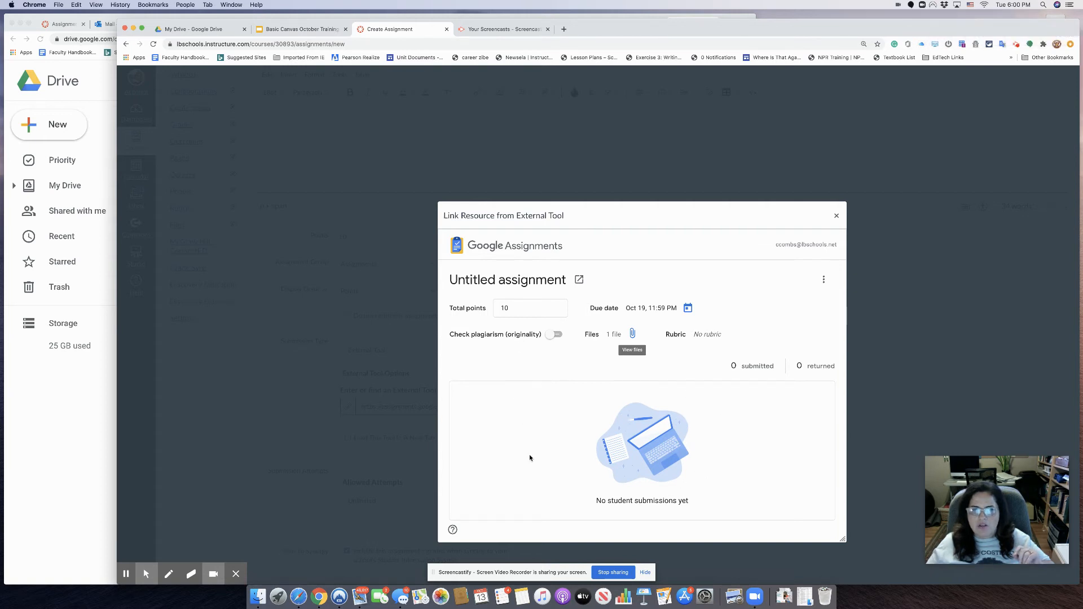
{"action": "scroll", "coordinate": [644, 287], "scroll_direction": "down", "scroll_amount": 3}
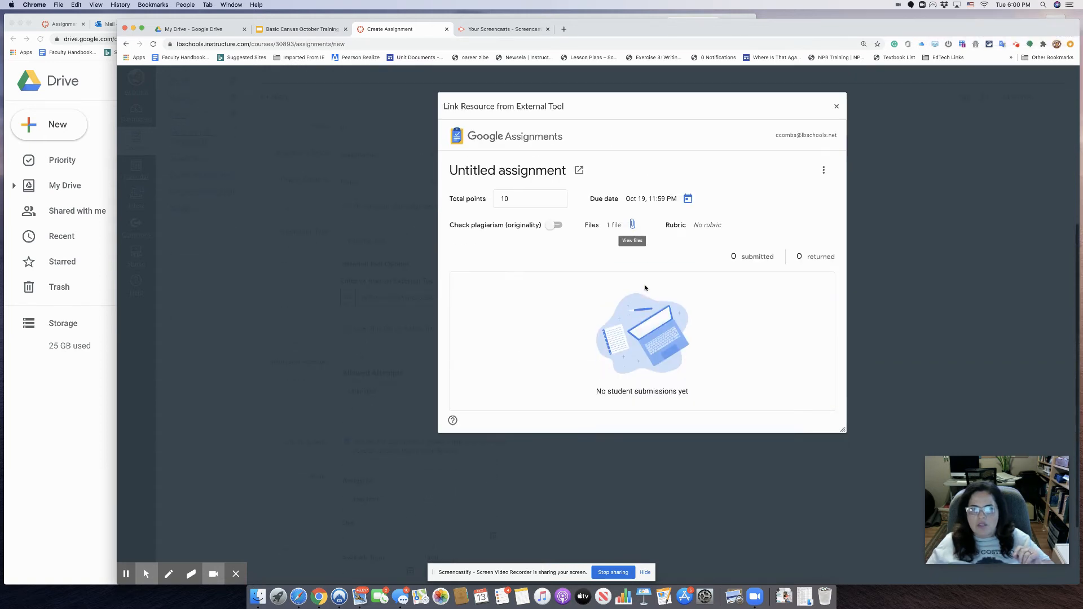
{"action": "left_click", "coordinate": [836, 108]}
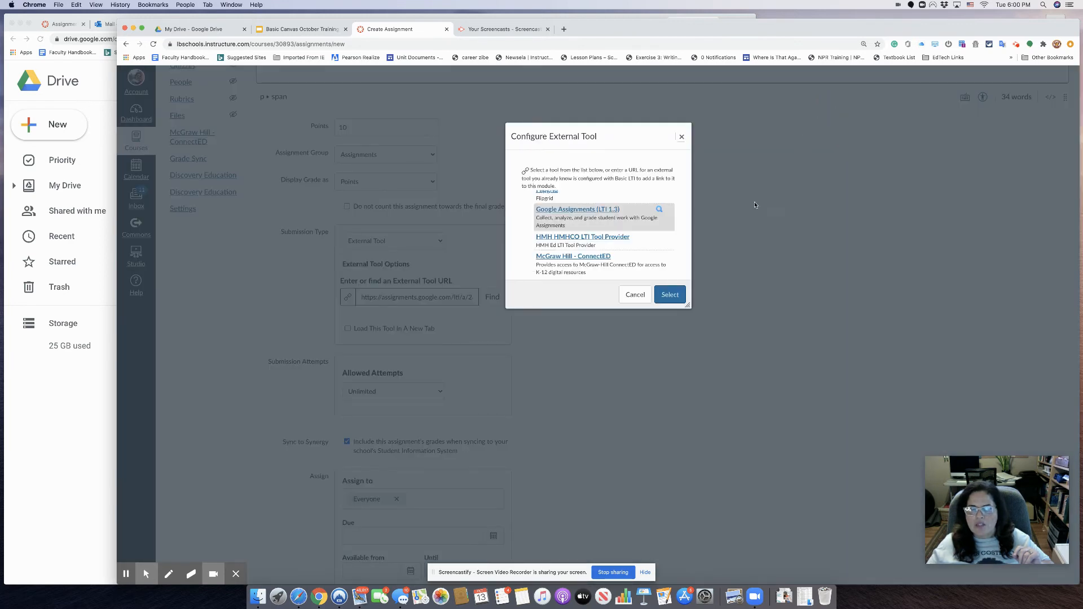
{"action": "left_click", "coordinate": [680, 137]}
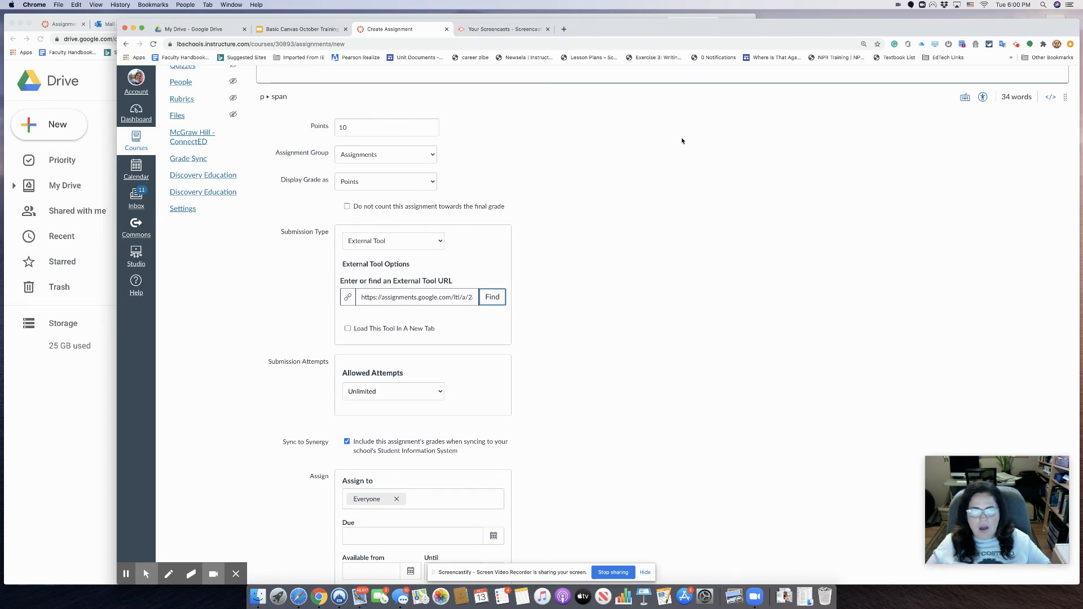
- Change Allowed Attempts from Unlimited to Limited, keeping Number of Attempts at 1
{"action": "scroll", "coordinate": [679, 292], "scroll_direction": "down", "scroll_amount": 3}
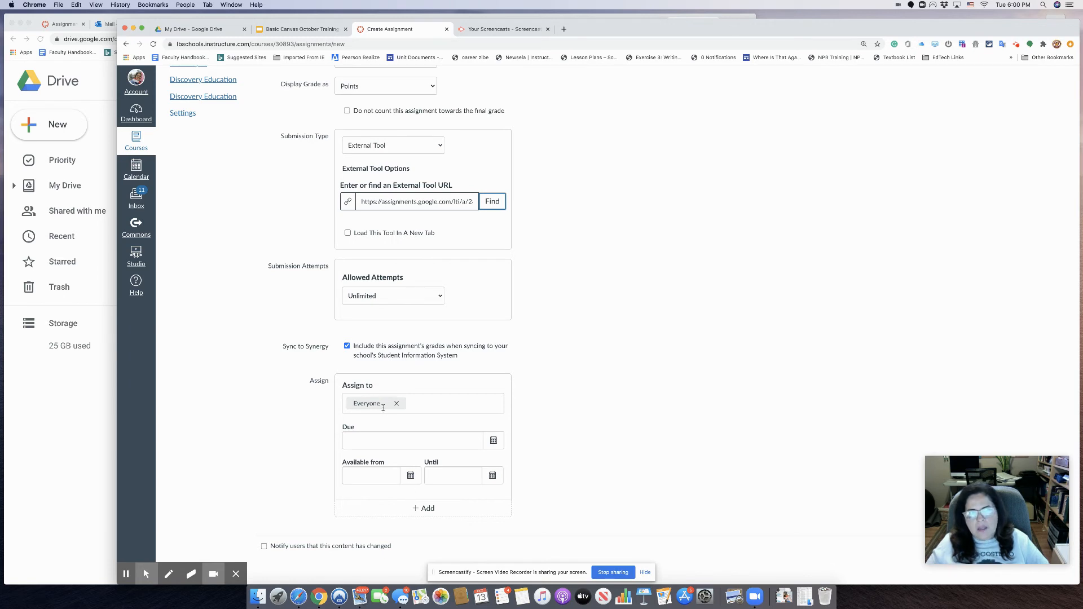
{"action": "left_click", "coordinate": [346, 291]}
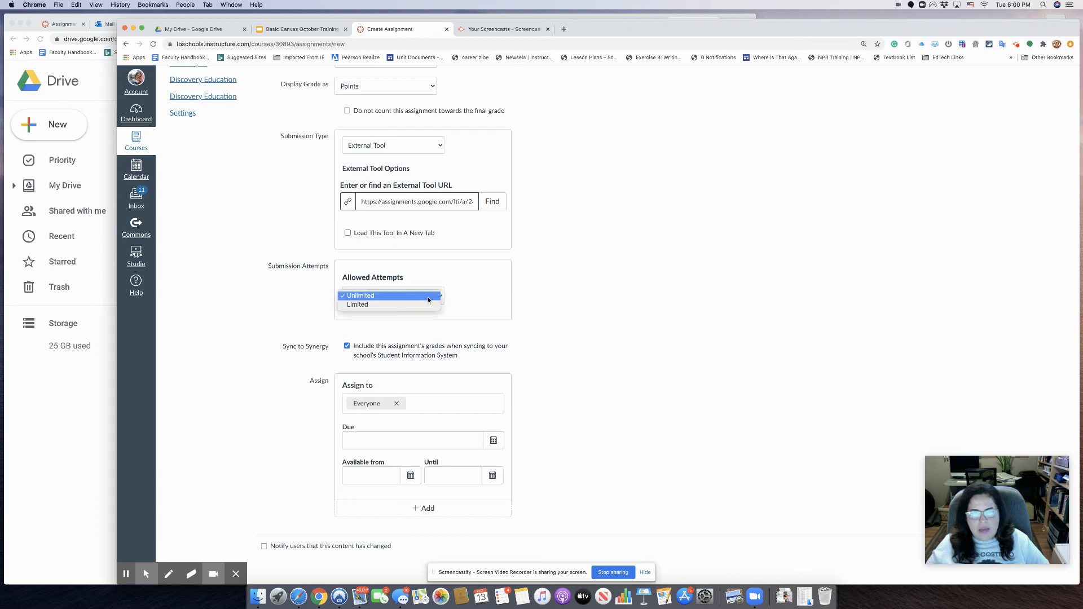
{"action": "left_click", "coordinate": [399, 328]}
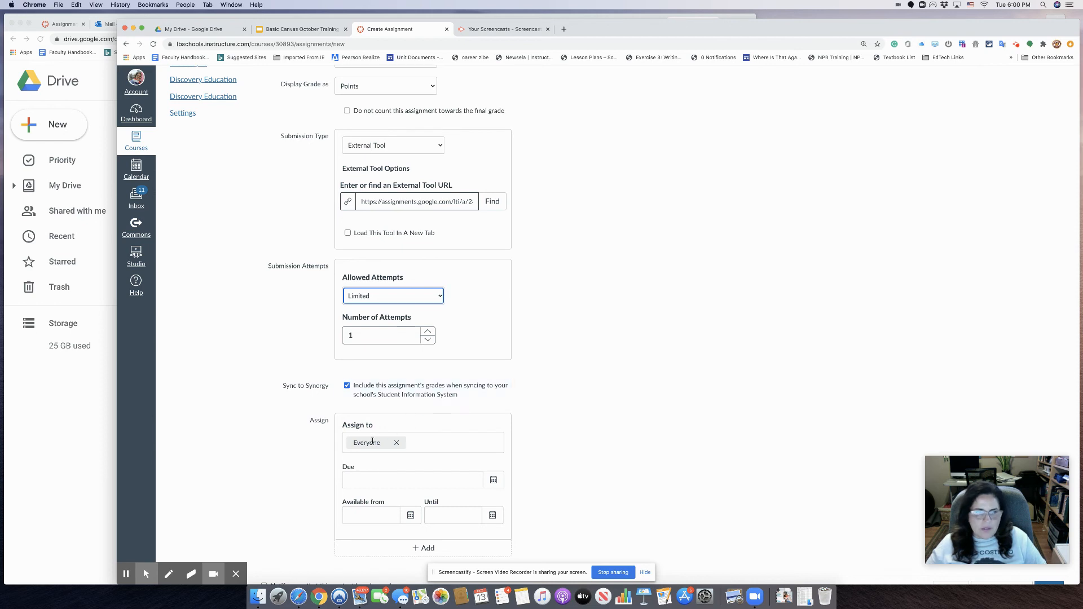
- Pick Oct 19 as the due date, available from Oct 13 until Oct 26
{"action": "left_click", "coordinate": [493, 480]}
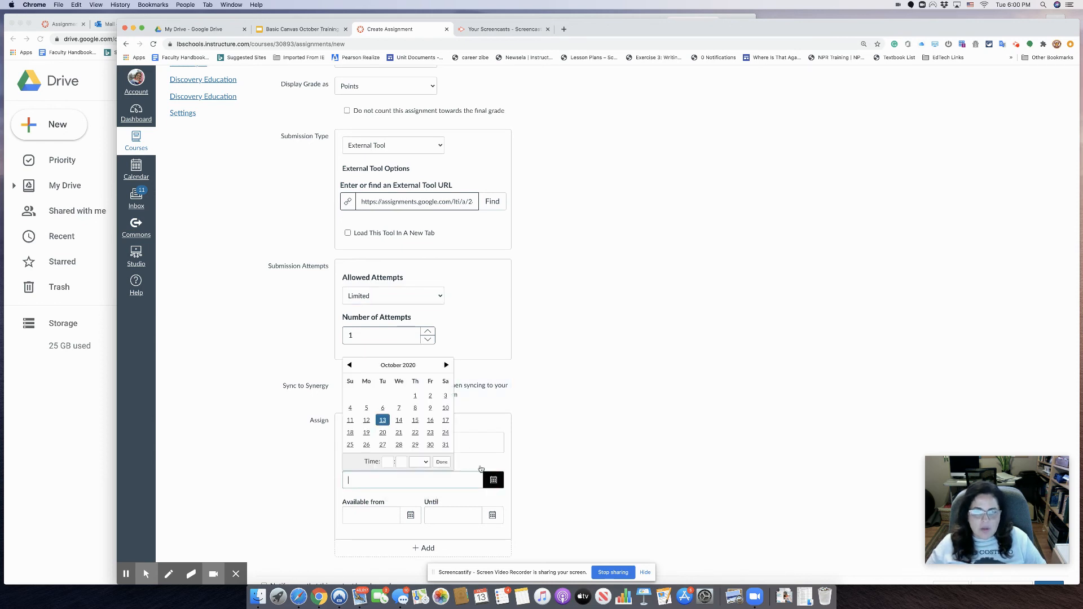
{"action": "left_click", "coordinate": [366, 433]}
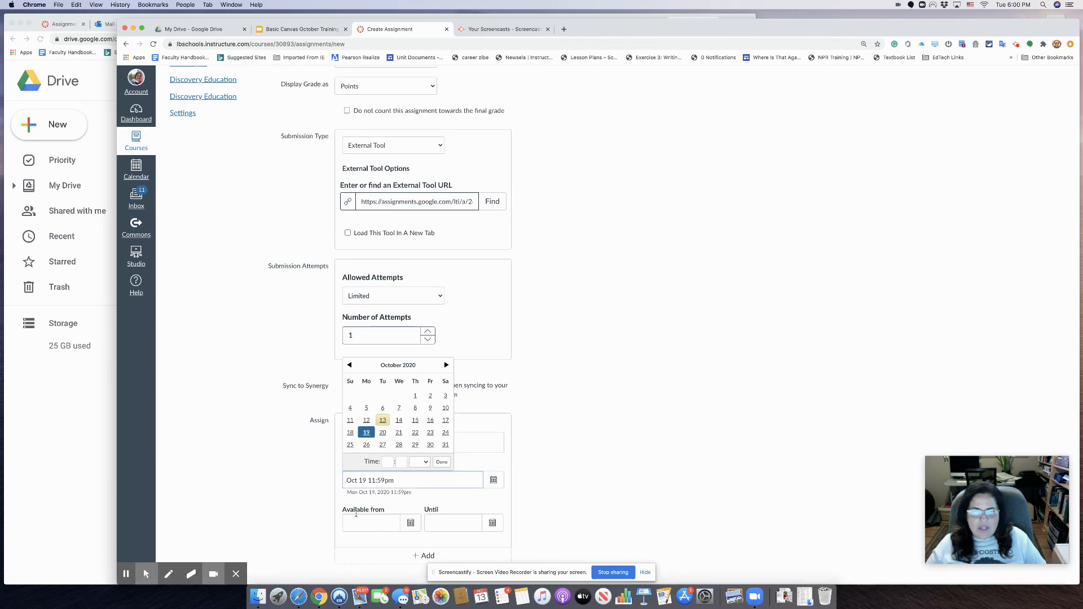
{"action": "scroll", "coordinate": [541, 474], "scroll_direction": "down", "scroll_amount": 1}
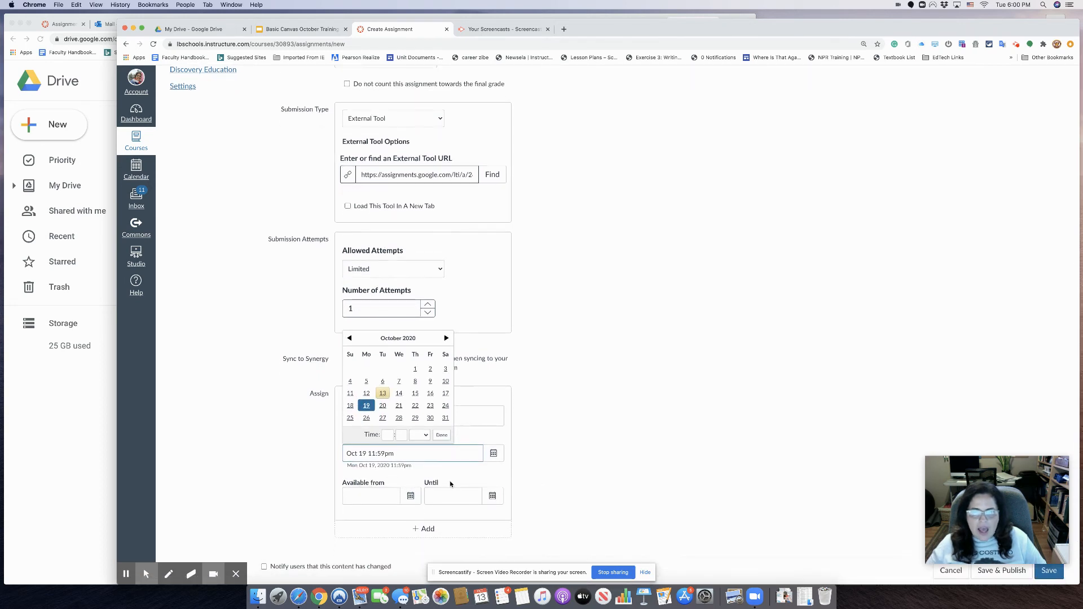
{"action": "left_click", "coordinate": [411, 497]}
{"action": "left_click", "coordinate": [383, 437]}
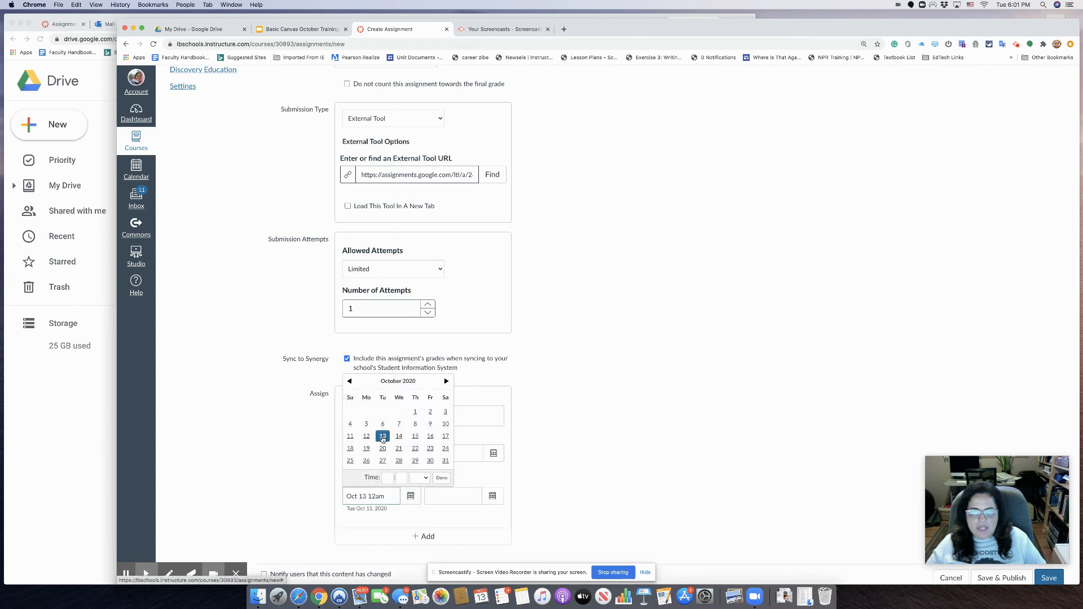
{"action": "left_click", "coordinate": [493, 498]}
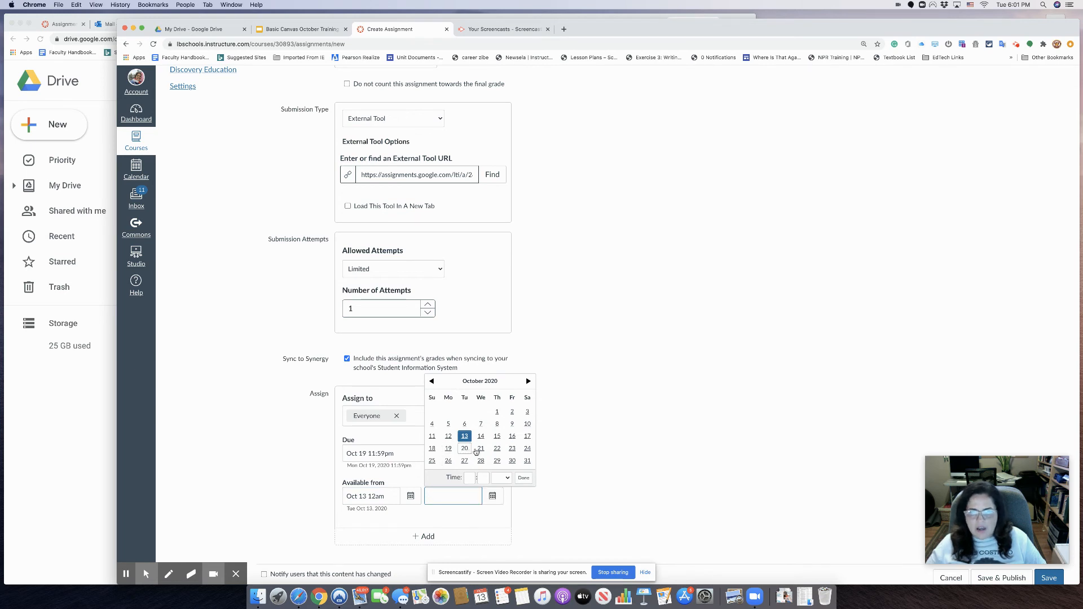
{"action": "left_click", "coordinate": [449, 461]}
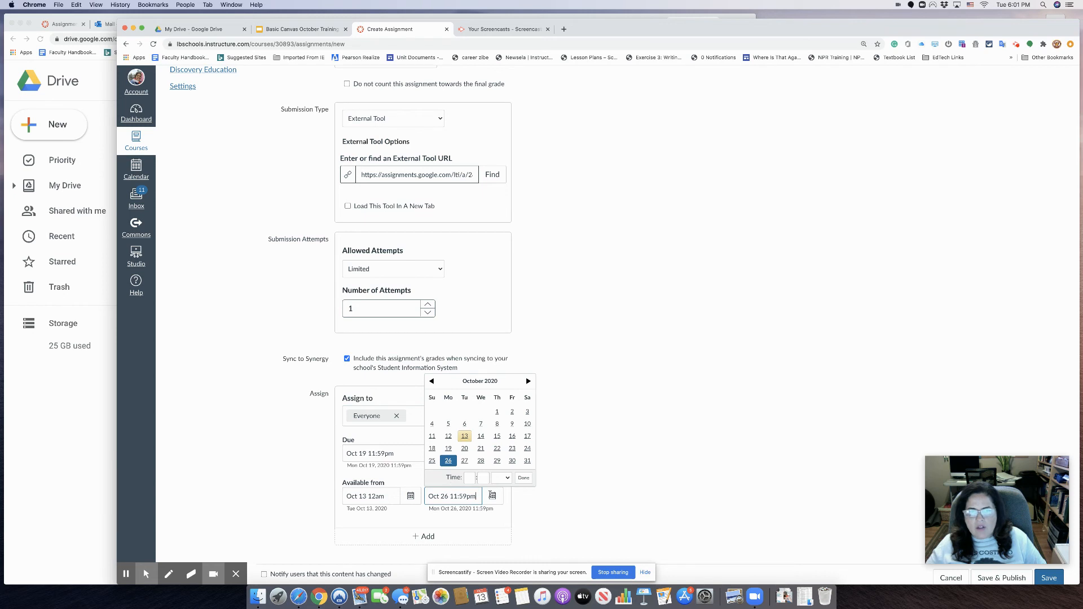
{"action": "scroll", "coordinate": [553, 515], "scroll_direction": "down", "scroll_amount": 1}
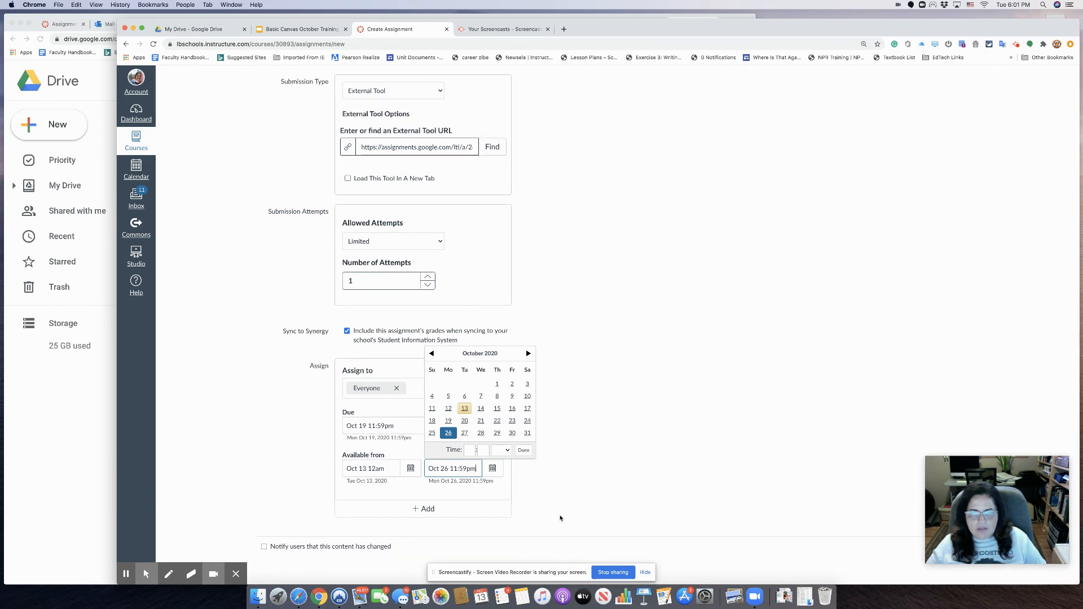
{"action": "left_click_drag", "start_coordinate": [978, 461], "coordinate": [984, 370]}
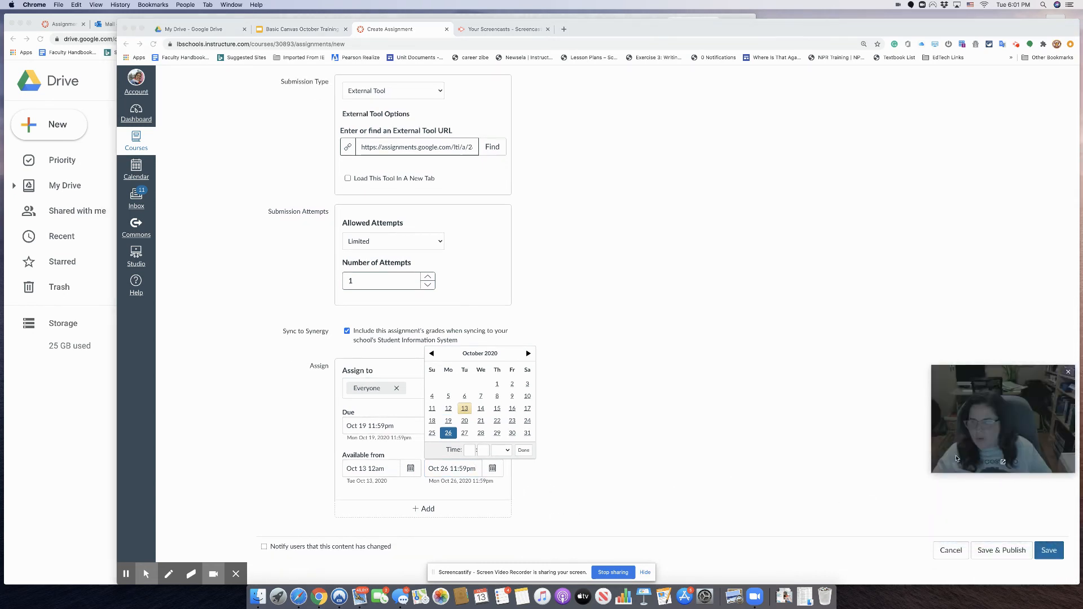
- Save the Canvas assignment with its dates, single attempt and linked Google assignment
{"action": "left_click", "coordinate": [1018, 557]}
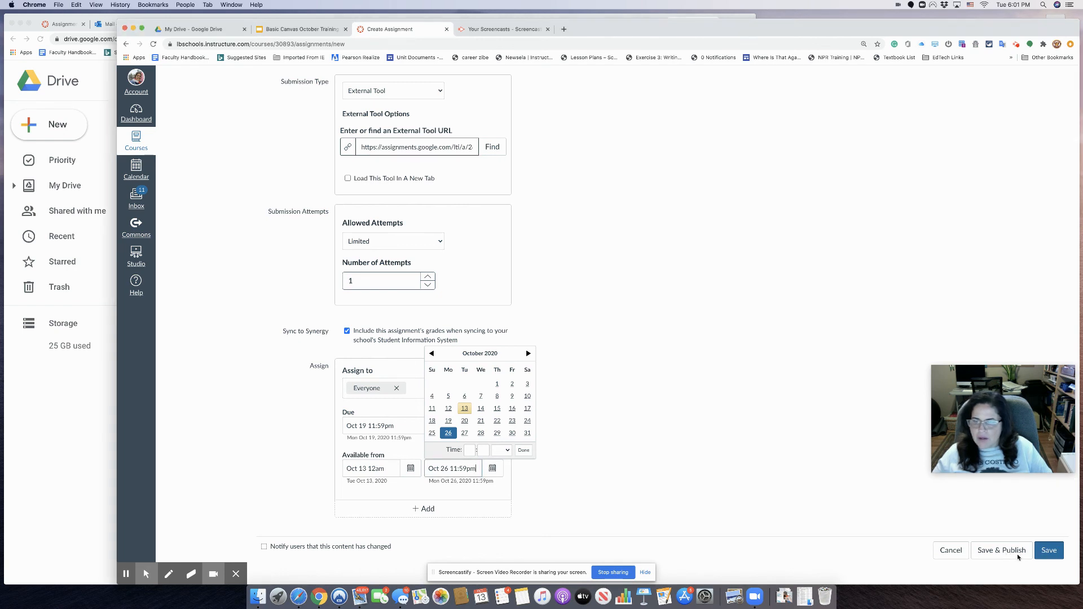
{"action": "left_click", "coordinate": [1053, 551]}
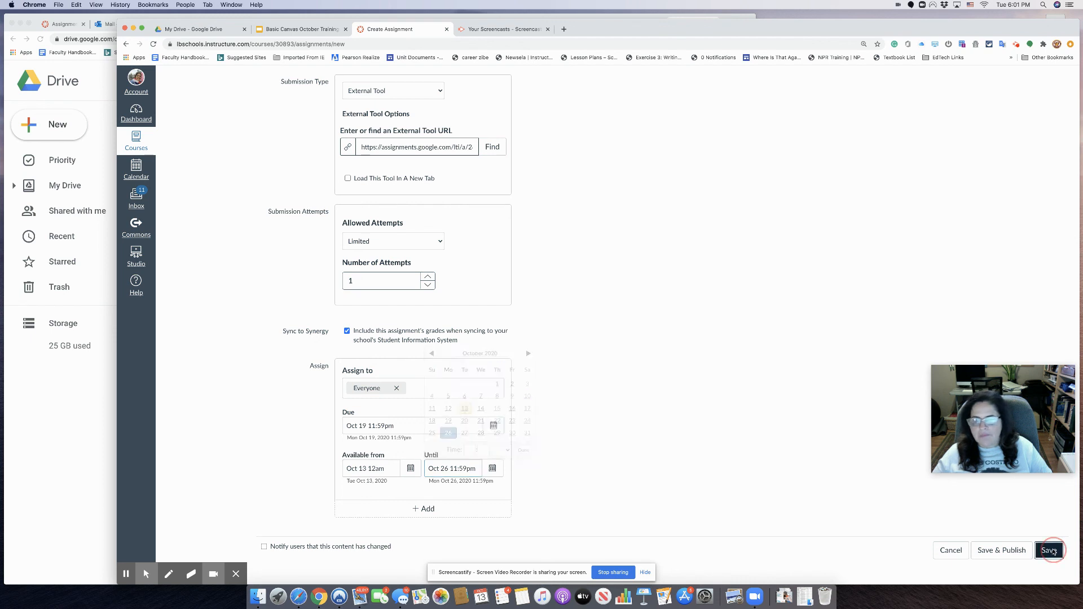